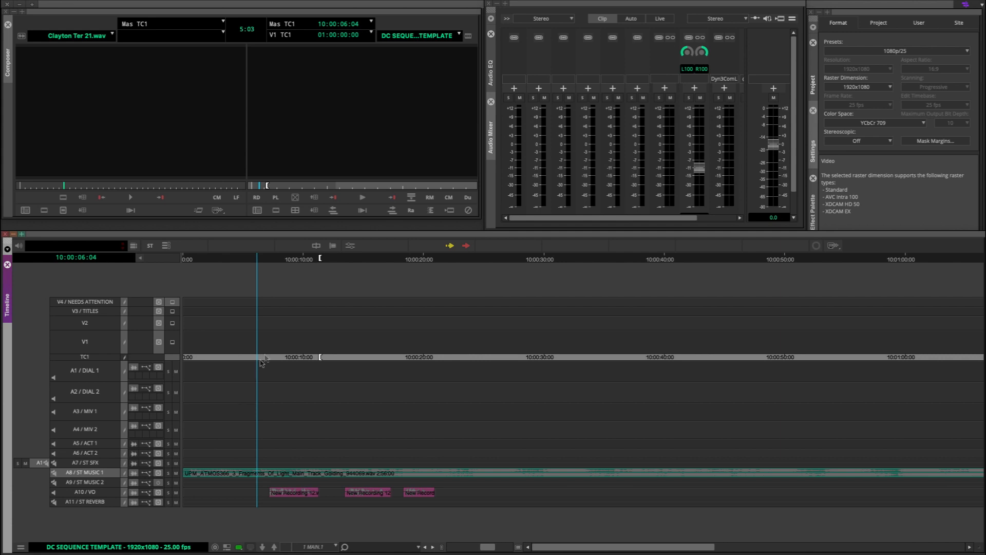
Split the music clip on track A8 at the start and end of the first voice-over clip.
drag(247, 390, 174, 405)
click(201, 406)
drag(238, 407, 266, 406)
drag(271, 475, 267, 473)
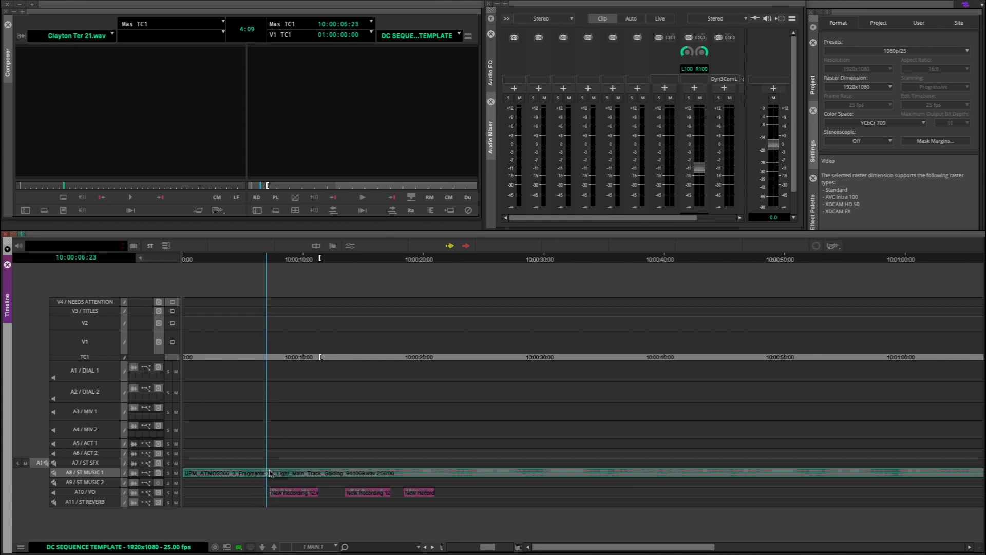
key(h)
click(319, 477)
key(h)
click(294, 479)
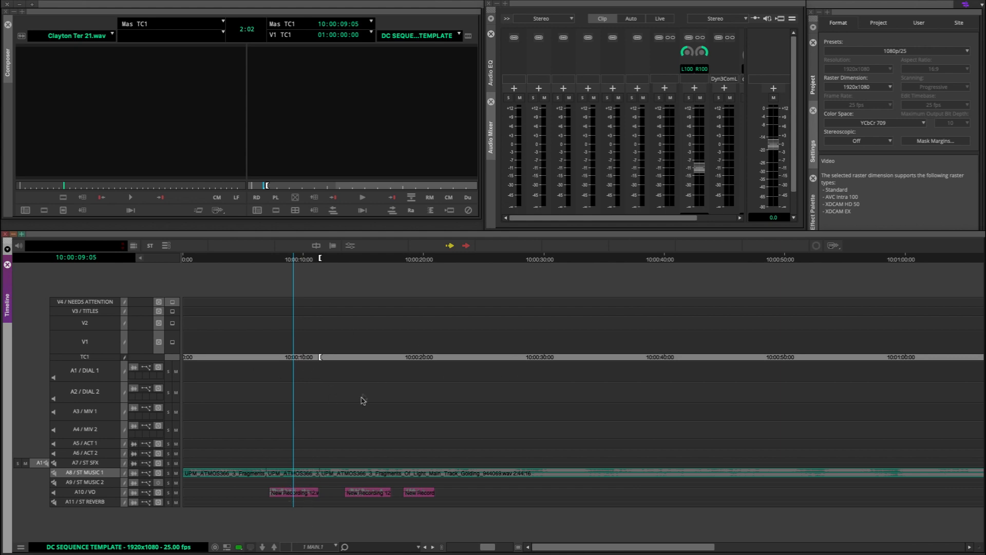
click(297, 473)
click(292, 474)
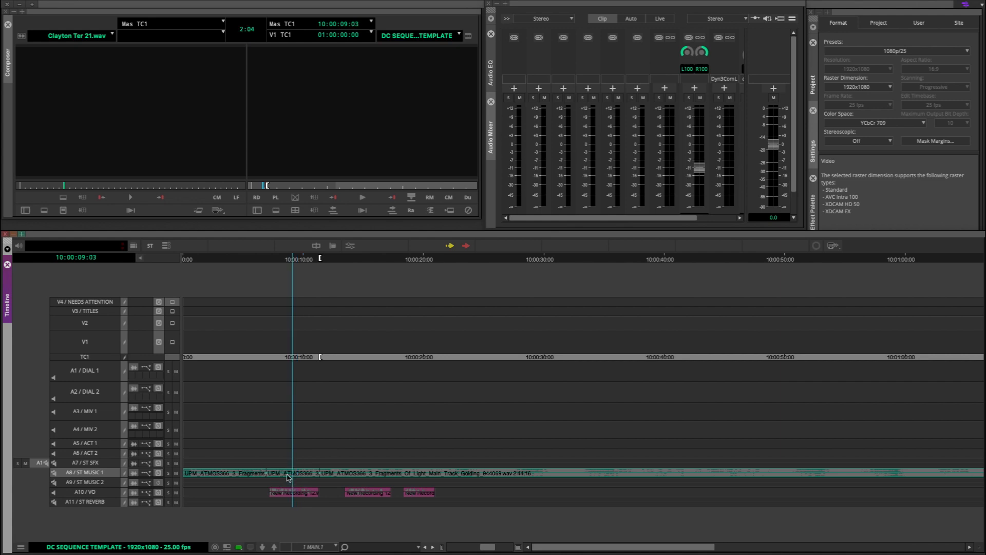
click(287, 477)
click(268, 477)
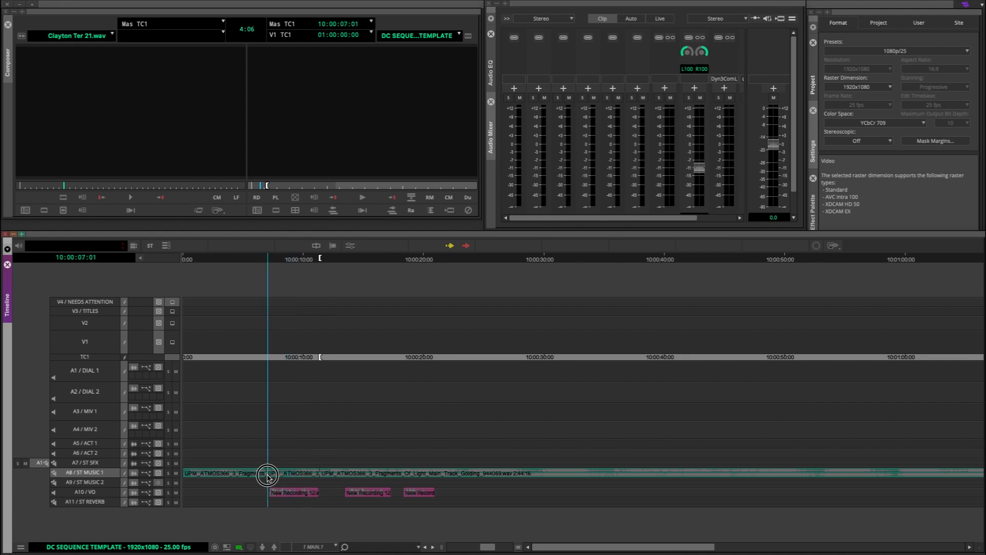
click(308, 480)
click(351, 482)
click(346, 483)
click(289, 476)
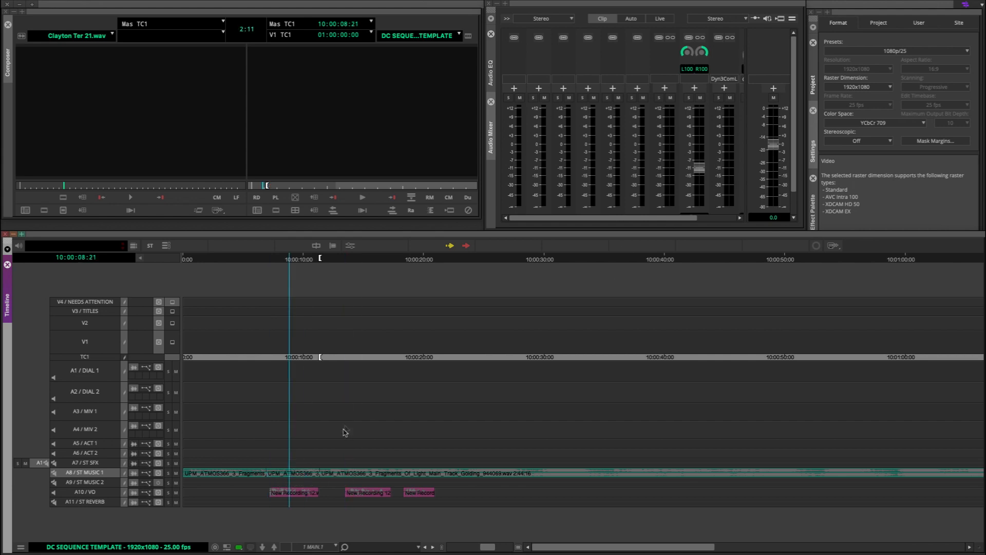
Add a dissolve centred on the first music cut on track A8.
click(269, 474)
key(backslash)
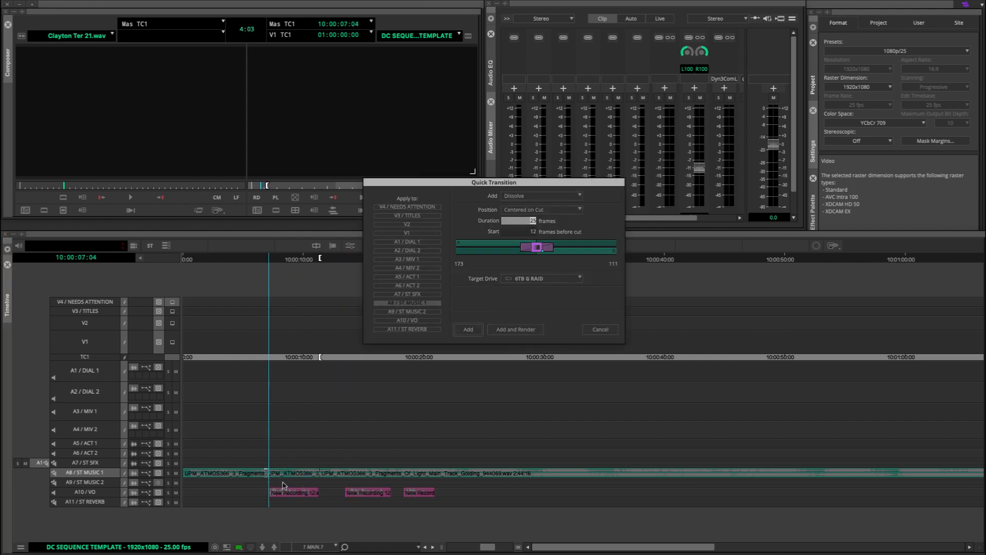
key(Return)
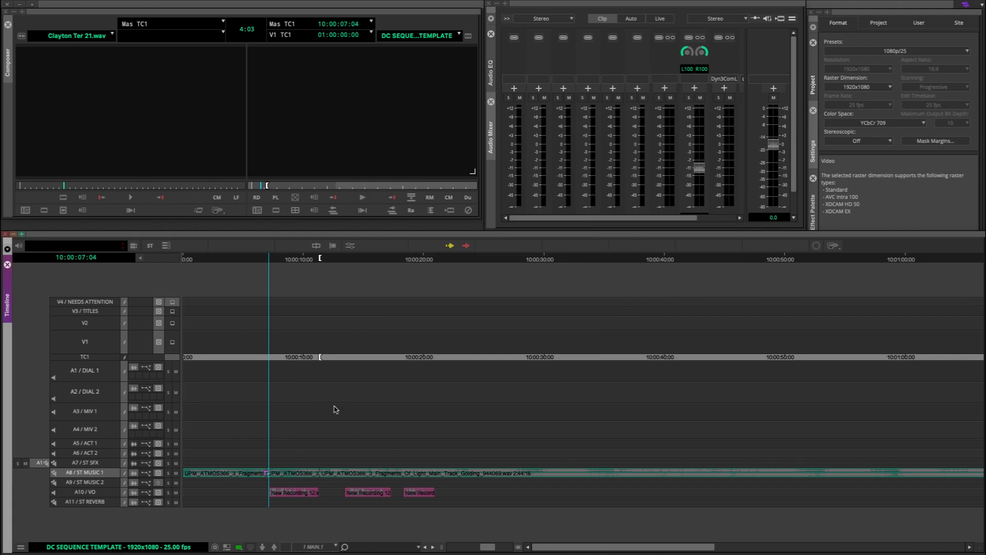
Undo the dissolve and the splits in the A8 music clip, and return the timeline from trim mode to normal editing.
click(319, 483)
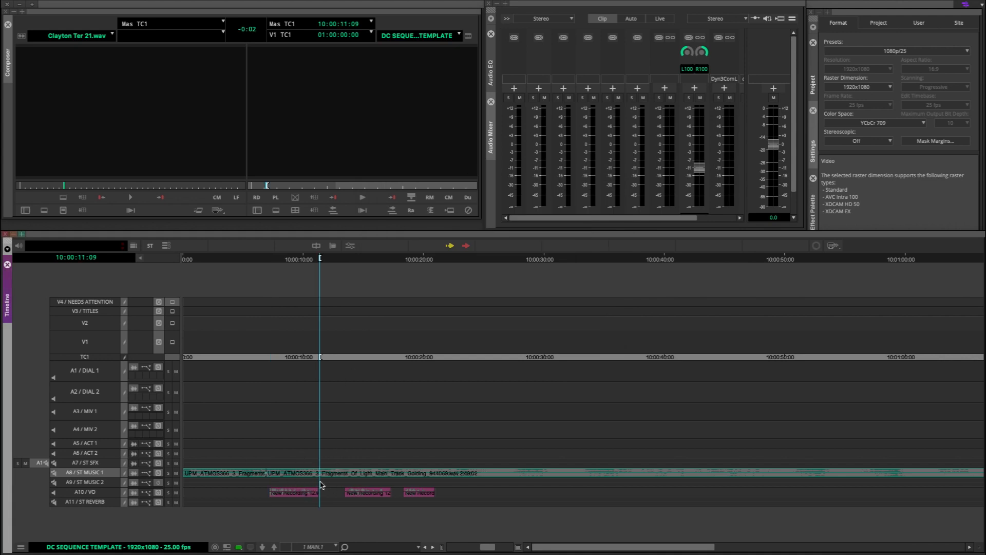
key(super+z)
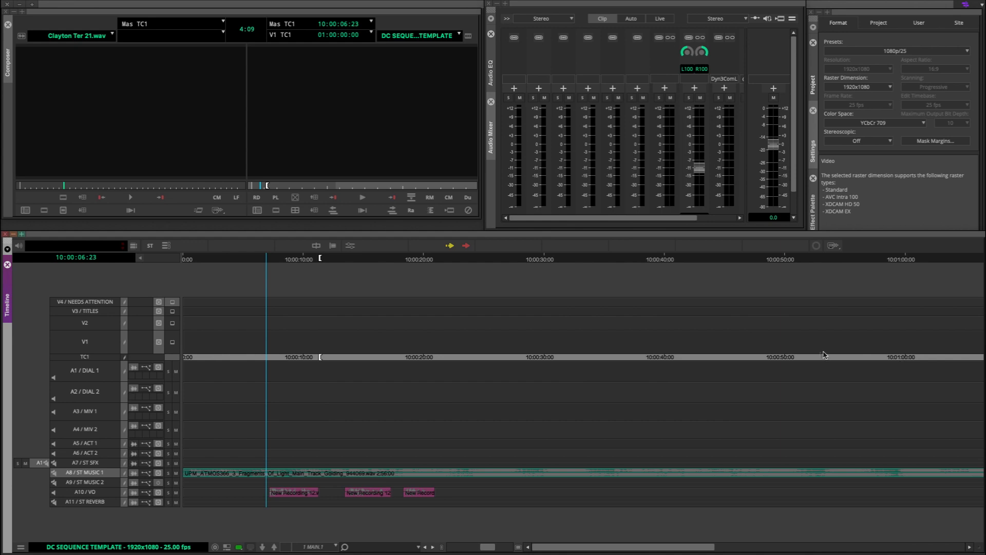
key(u)
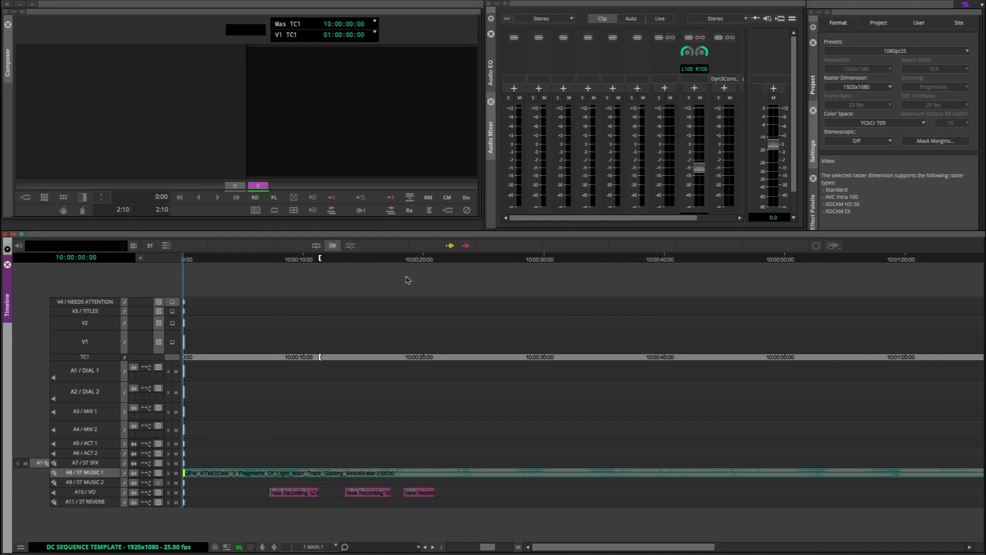
click(253, 211)
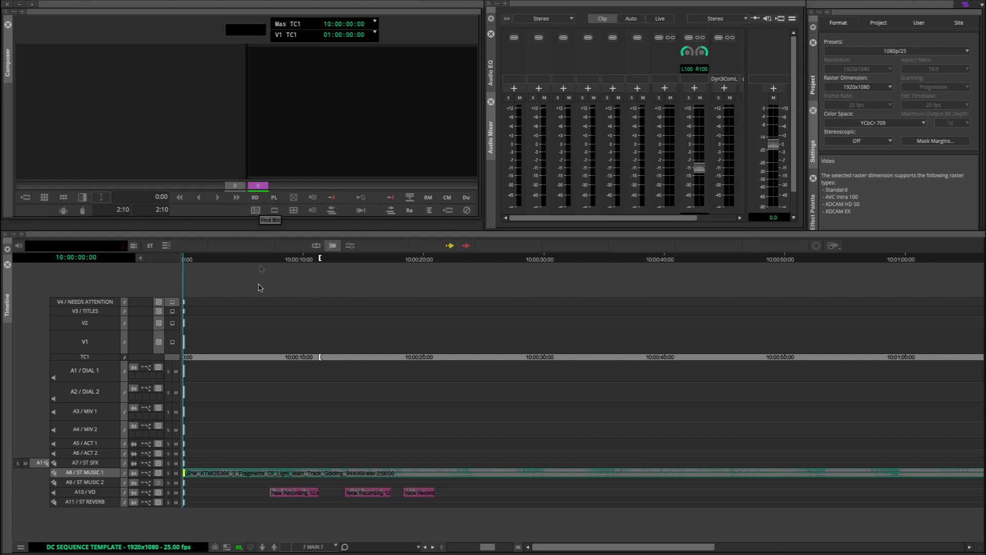
click(315, 245)
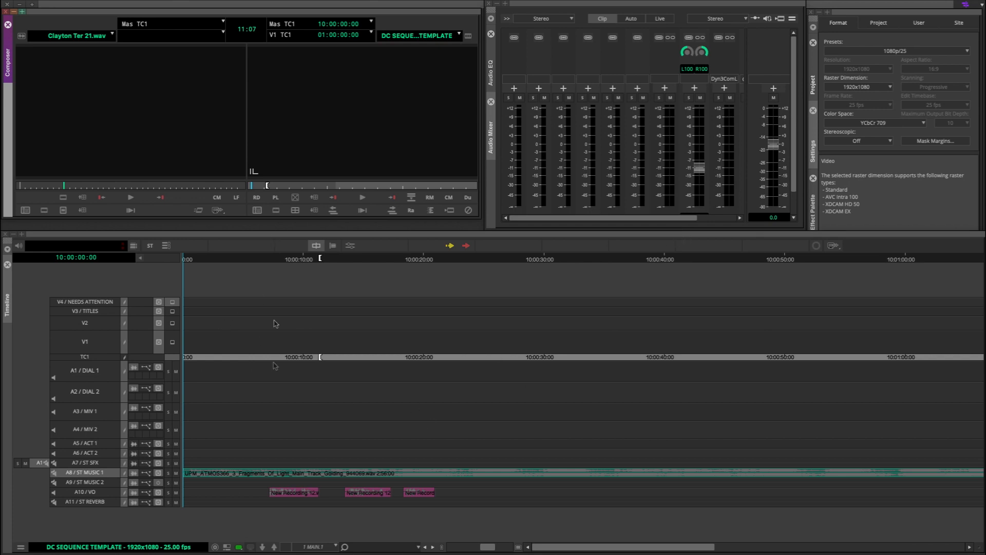
Insert the stereo Dyn3 Compressor/Limiter on the A8 music track, with the playhead over the first voice-over clip.
click(250, 494)
click(288, 451)
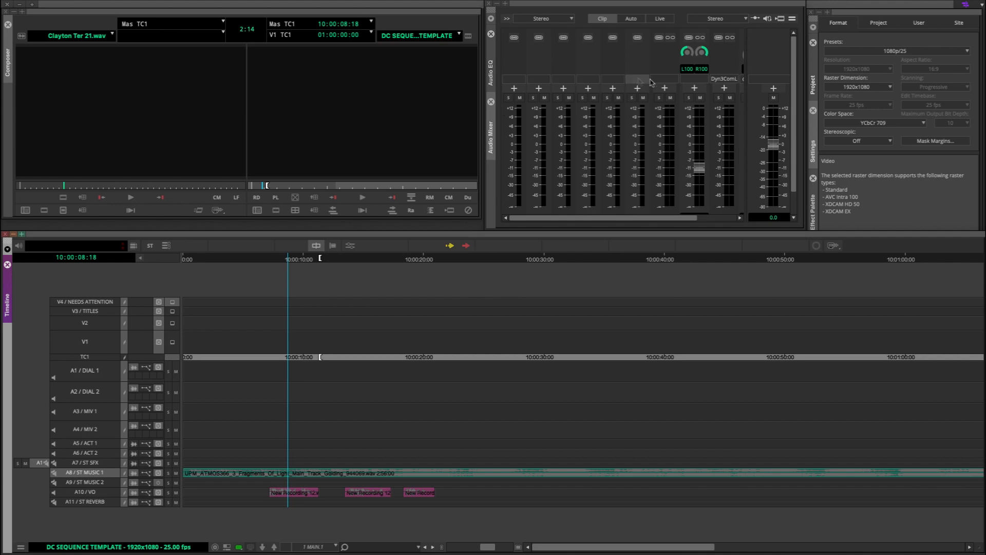
click(694, 88)
click(255, 83)
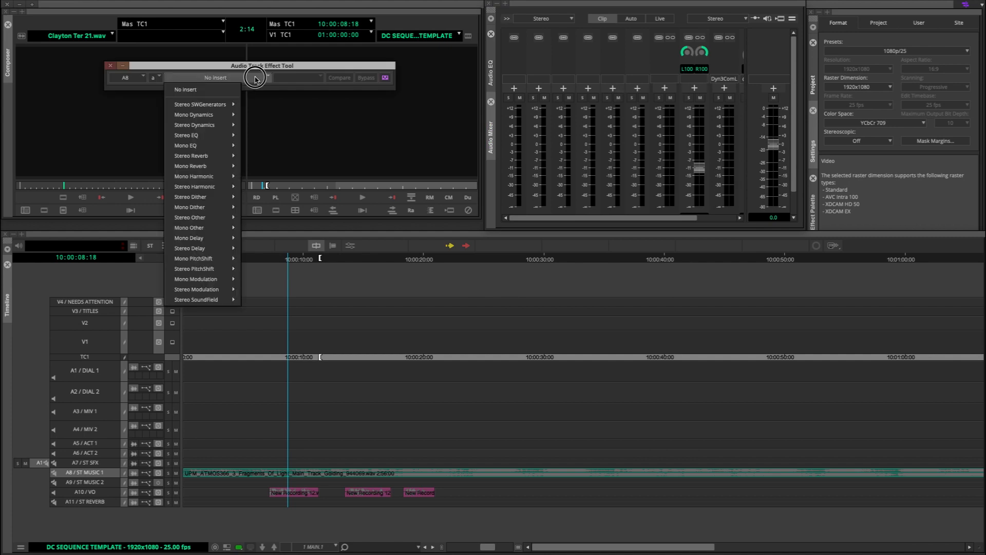
mouse_move(205, 127)
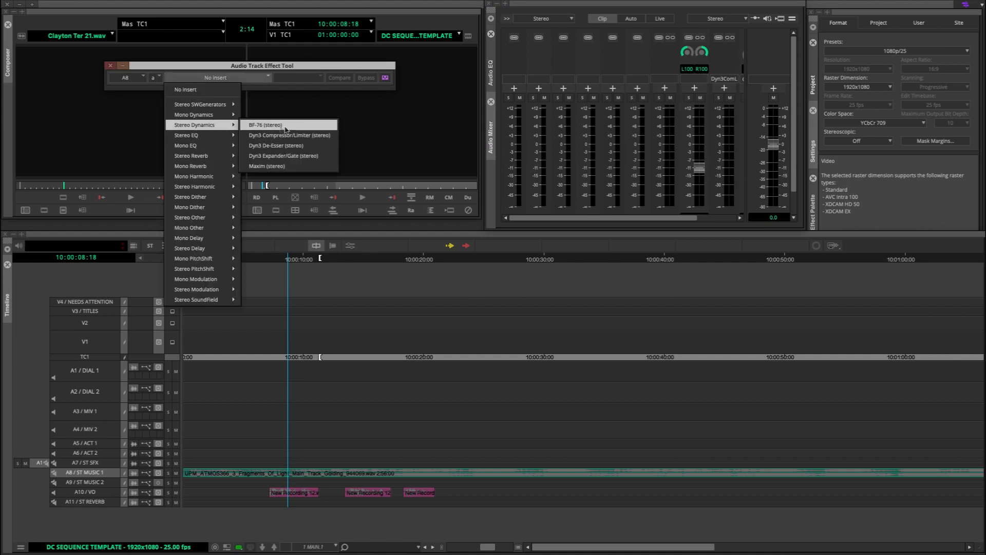
click(292, 136)
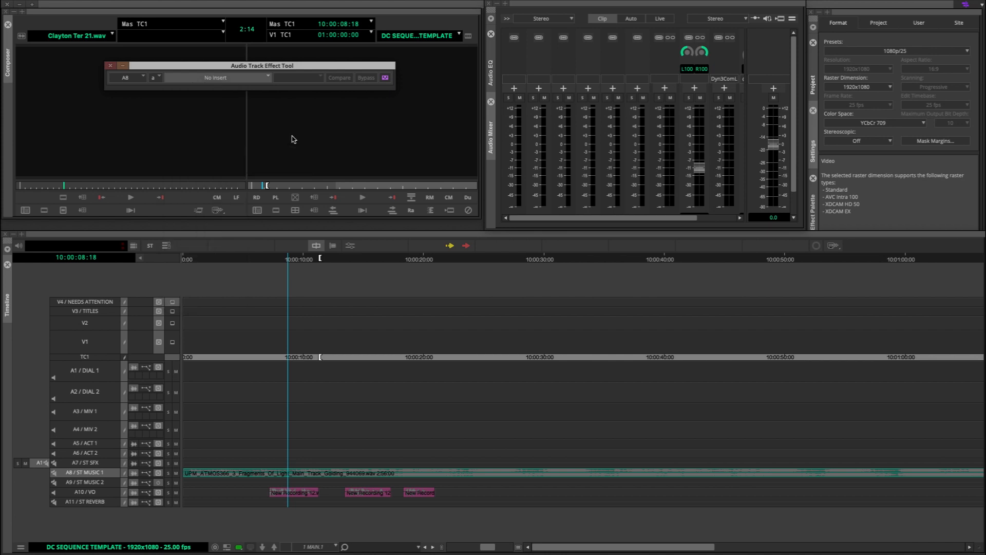
mouse_move(297, 67)
mouse_down()
mouse_move(279, 49)
mouse_move(287, 54)
mouse_up()
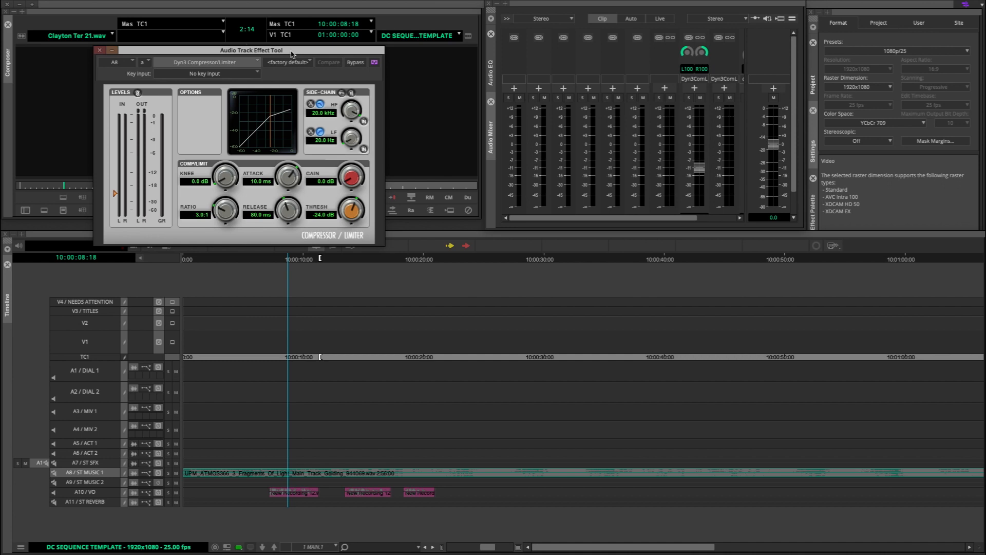
mouse_move(292, 53)
mouse_down()
mouse_move(314, 28)
mouse_move(304, 37)
mouse_move(380, 81)
mouse_move(318, 46)
mouse_move(334, 85)
mouse_move(305, 62)
mouse_move(326, 60)
mouse_move(296, 38)
mouse_up()
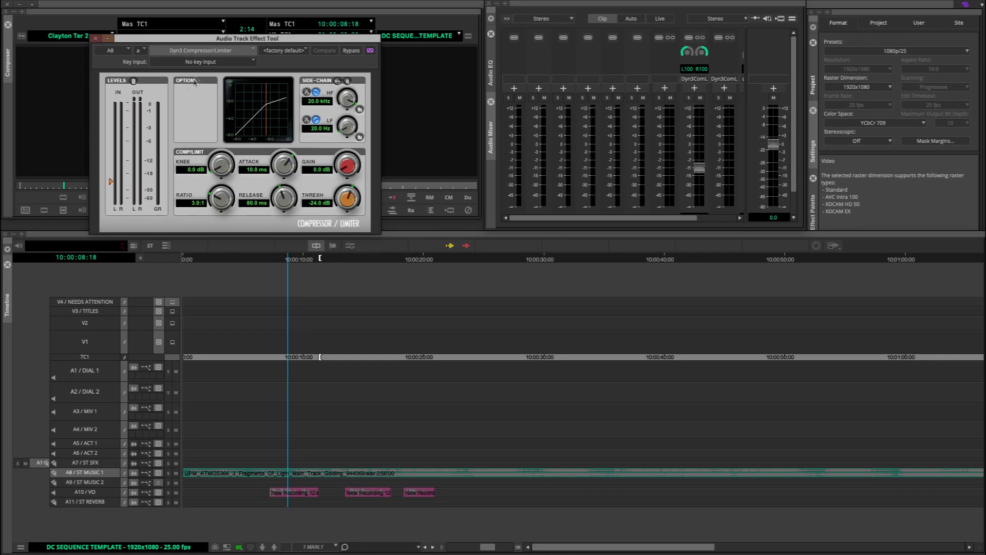
drag(317, 39, 308, 36)
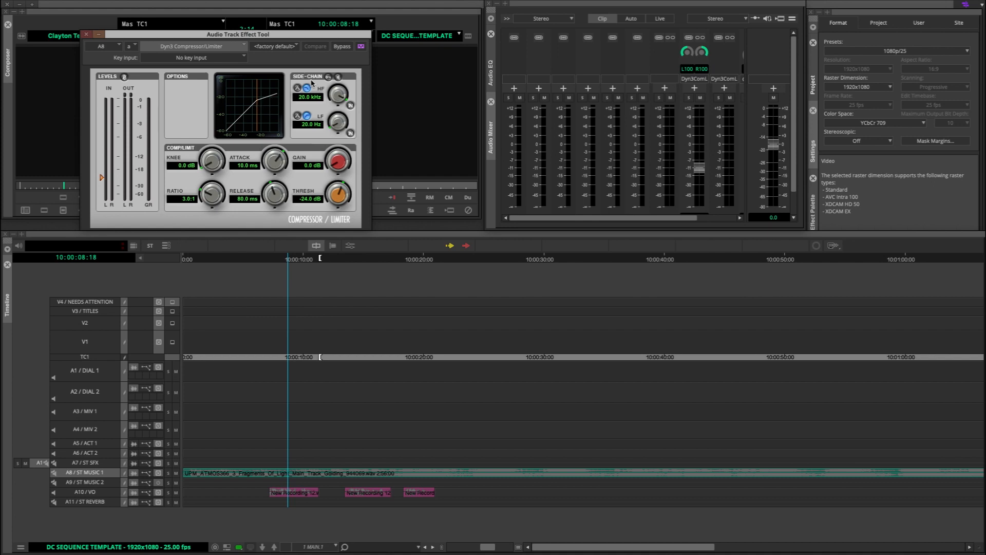
drag(315, 37, 311, 79)
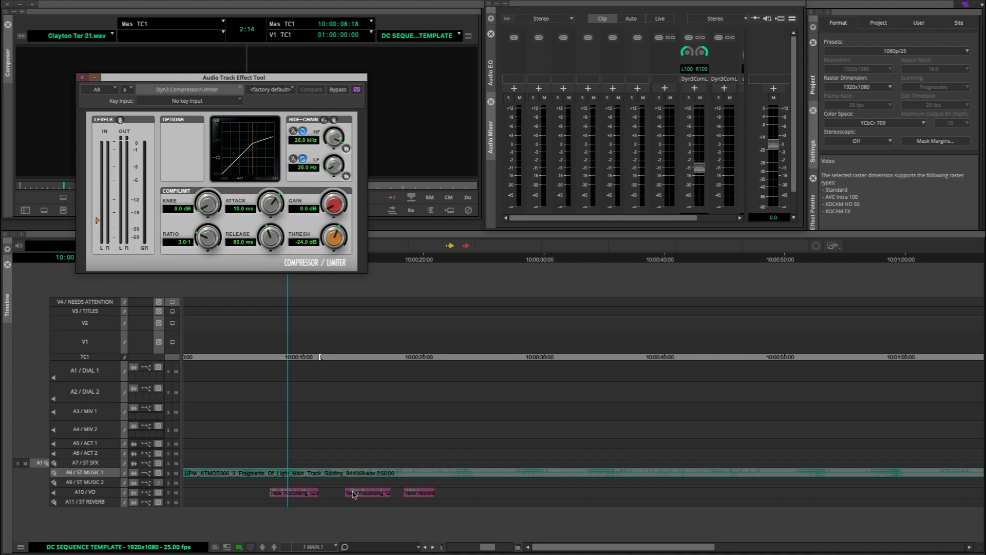
drag(313, 78, 398, 76)
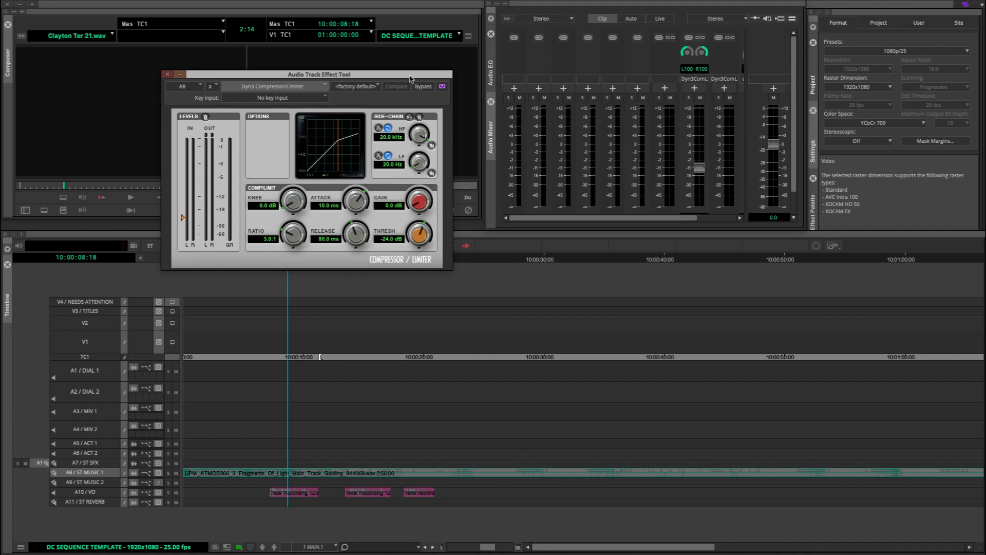
drag(410, 79, 405, 71)
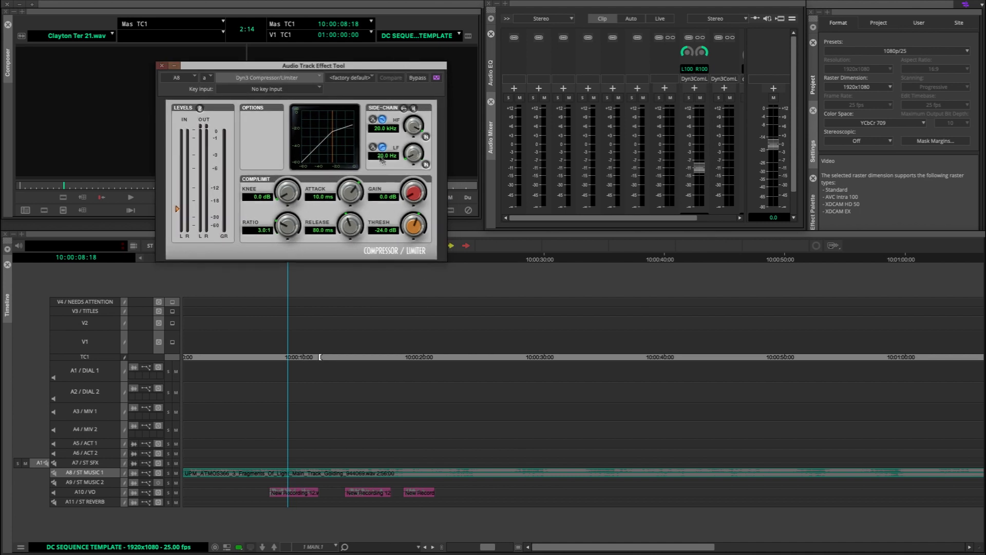
Enable the compressor's external side-chain key and set its key input to voice-over track A10.
click(404, 108)
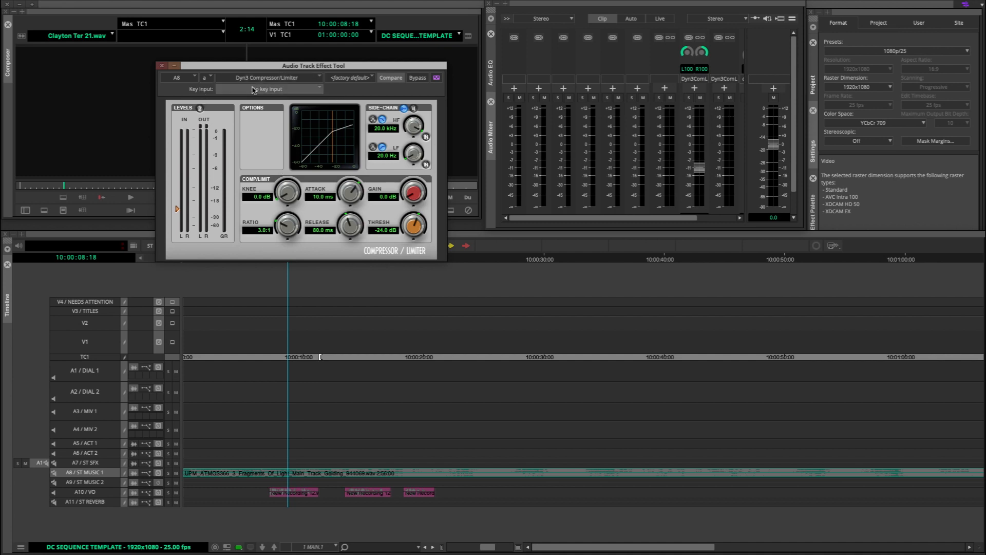
click(310, 90)
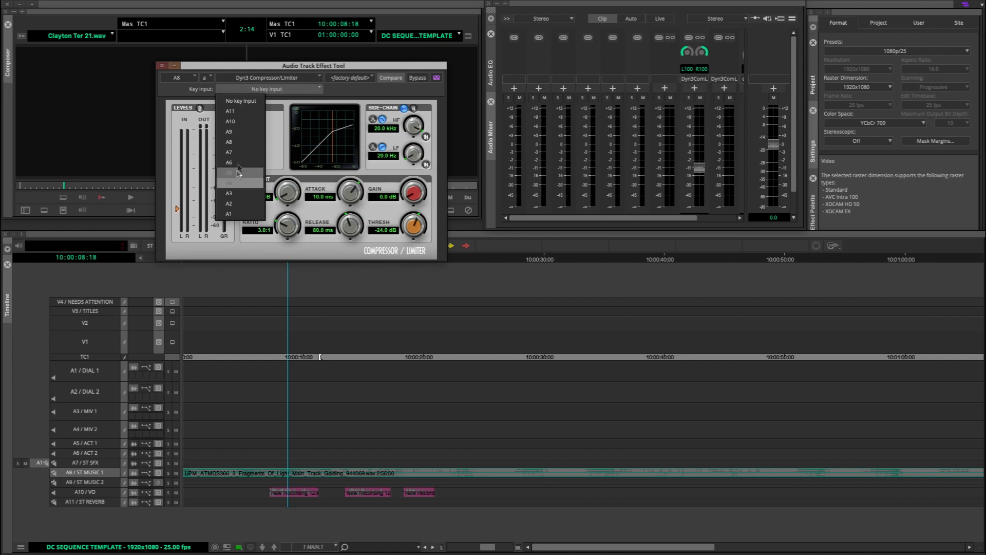
click(231, 122)
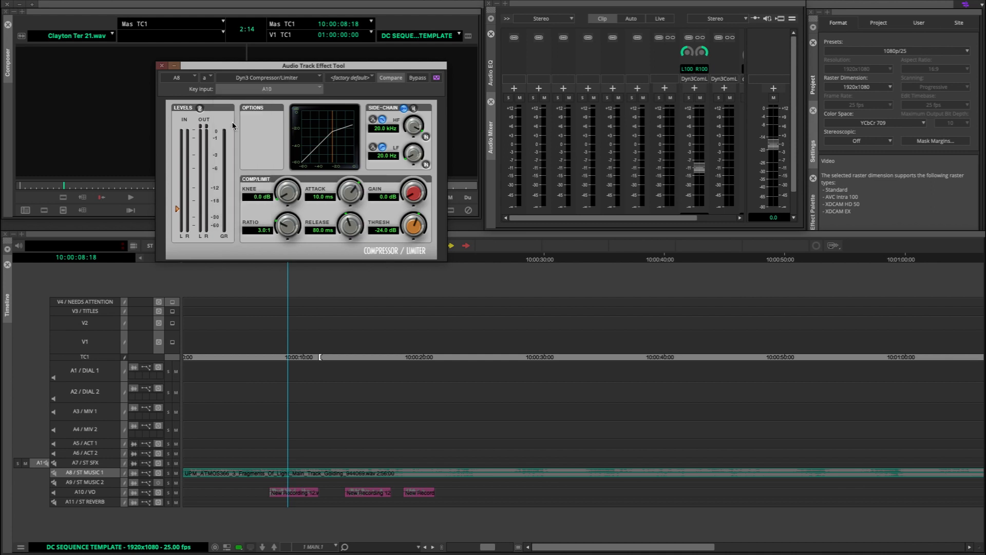
drag(321, 67, 318, 69)
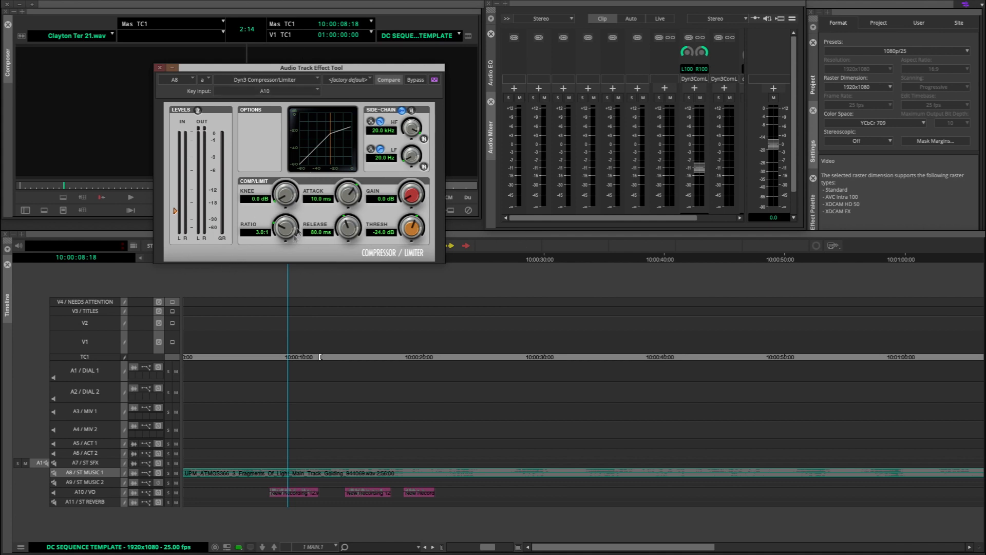
Set the compressor's ratio to 5.0:1, threshold to -34.0 dB, release to 1.5 s and knee to 10.2 dB.
mouse_move(282, 232)
mouse_down()
mouse_move(285, 216)
mouse_move(281, 226)
mouse_up()
mouse_move(282, 226)
mouse_down()
mouse_move(248, 244)
mouse_move(286, 221)
mouse_move(285, 207)
mouse_move(284, 215)
mouse_up()
drag(405, 229, 408, 248)
drag(350, 232, 359, 188)
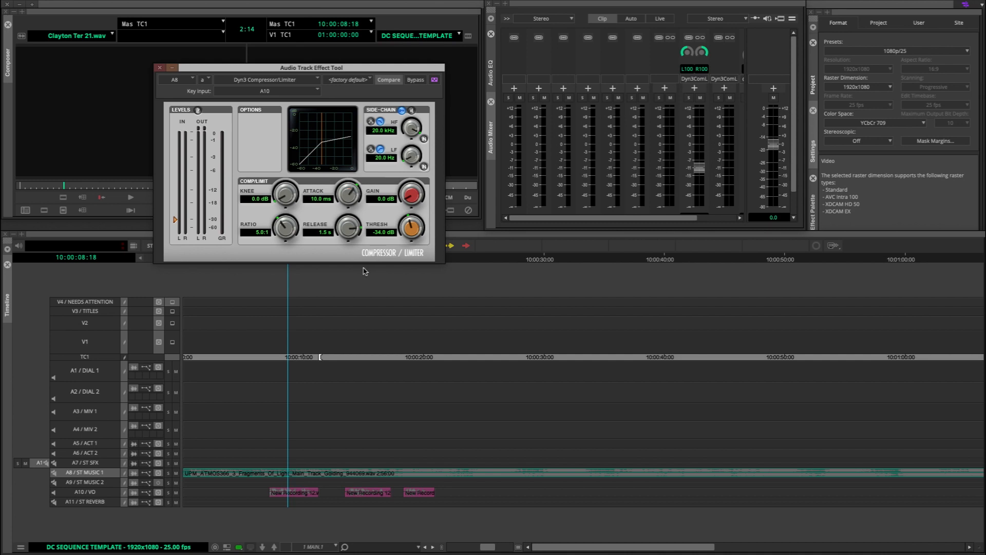
mouse_move(285, 199)
mouse_down()
mouse_move(285, 179)
mouse_move(284, 193)
mouse_up()
drag(285, 194, 284, 220)
Play the sequence from its start through all three voice-over clips to check how the music ducks.
drag(354, 73, 250, 59)
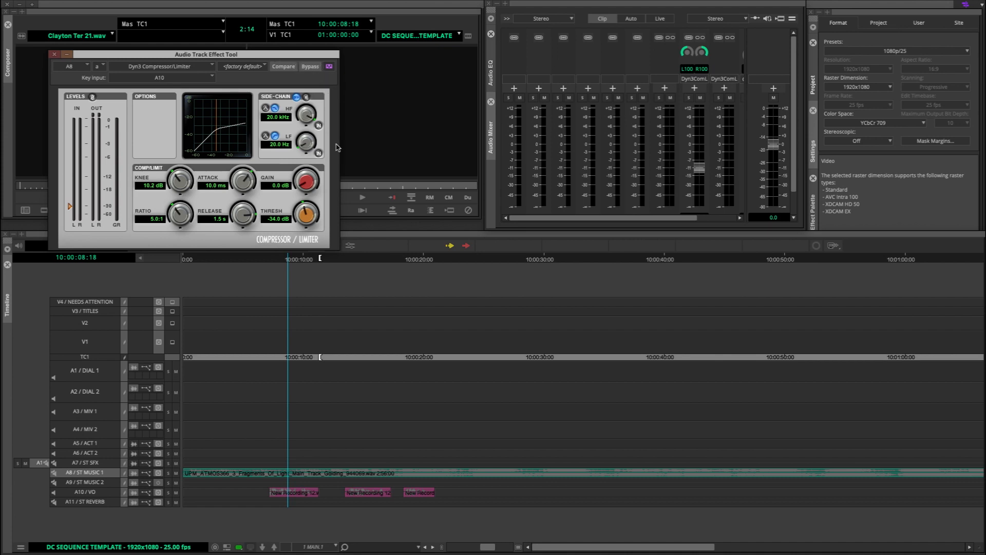
click(248, 482)
drag(249, 481, 218, 481)
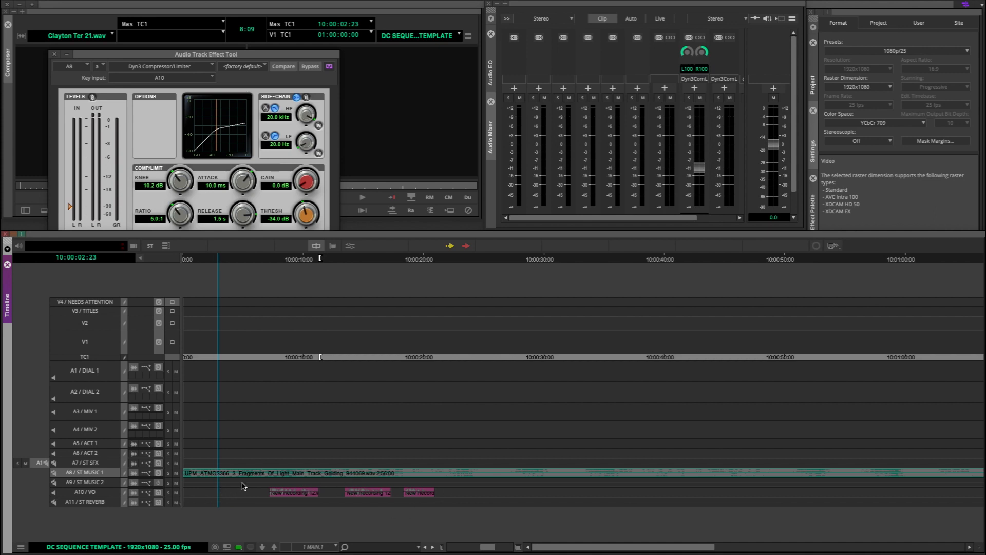
key(space)
key(space)
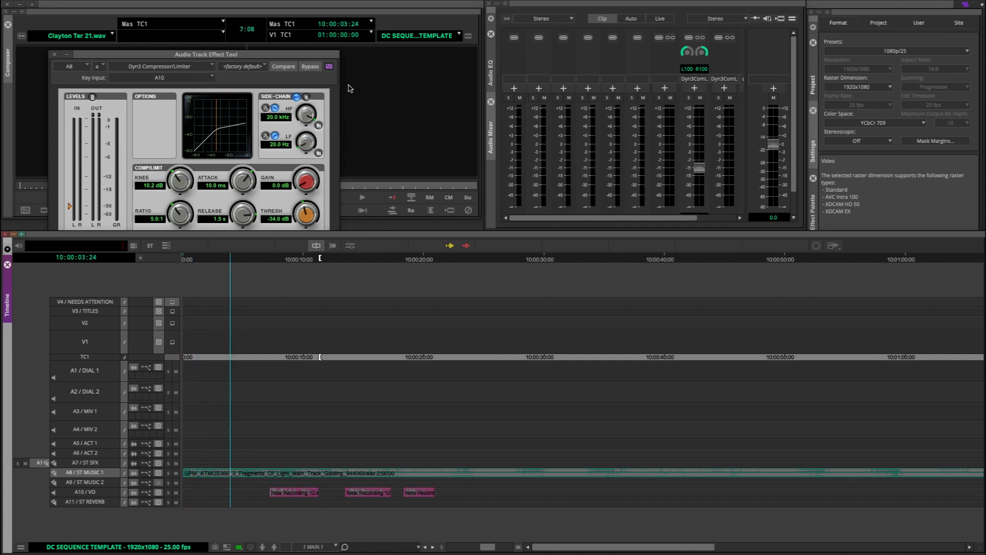
drag(226, 481, 185, 494)
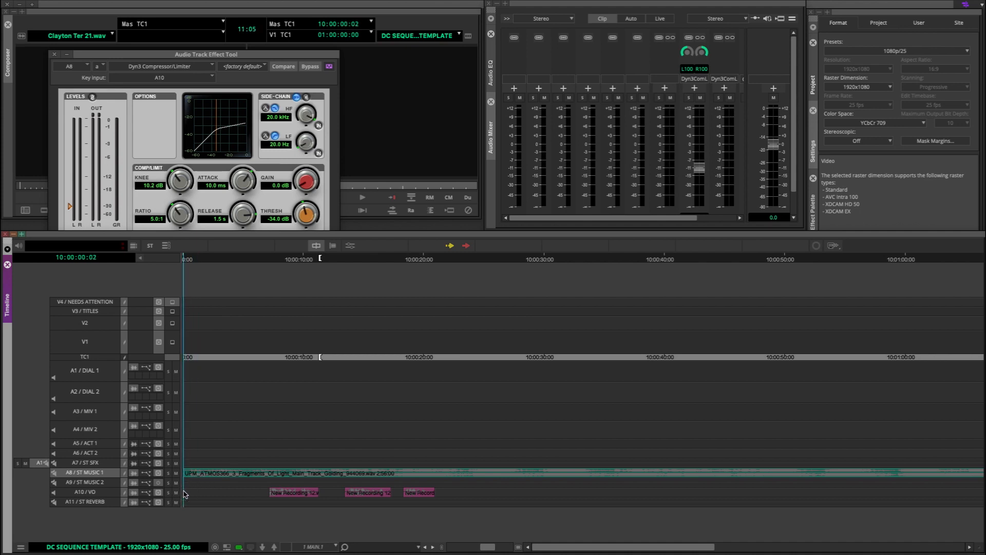
key(space)
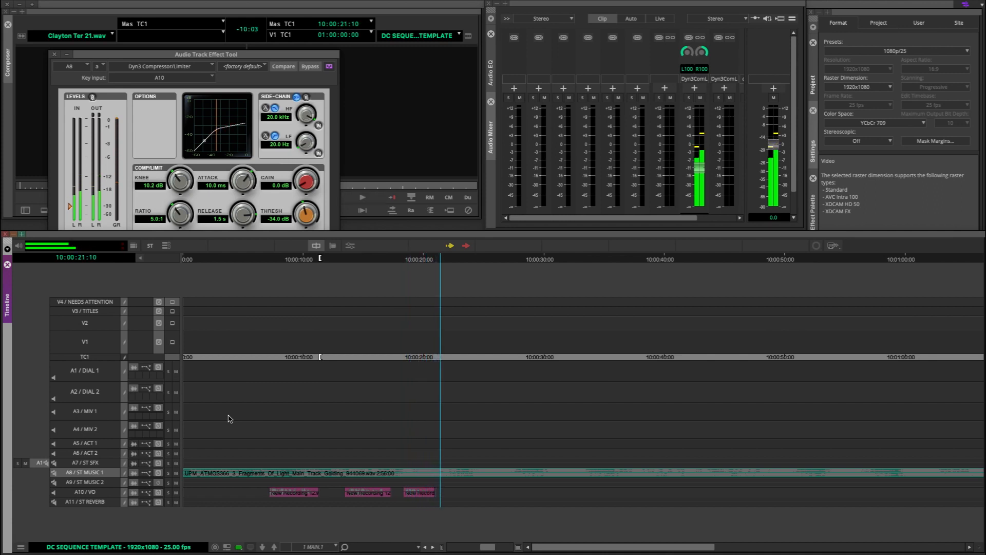
key(space)
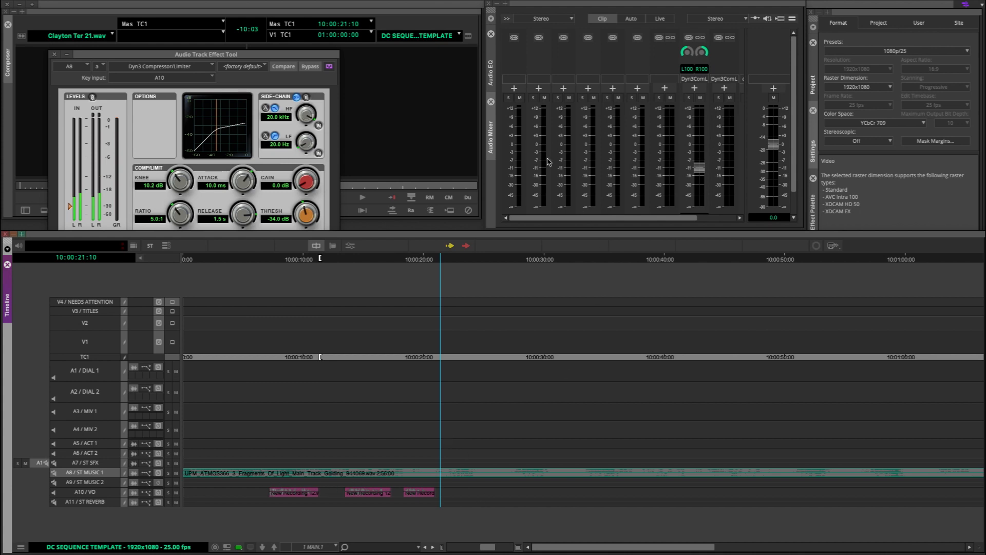
Replay the sequence from its start past the last voice-over clip, keeping the compressor's meters in view.
click(314, 74)
drag(311, 58, 419, 81)
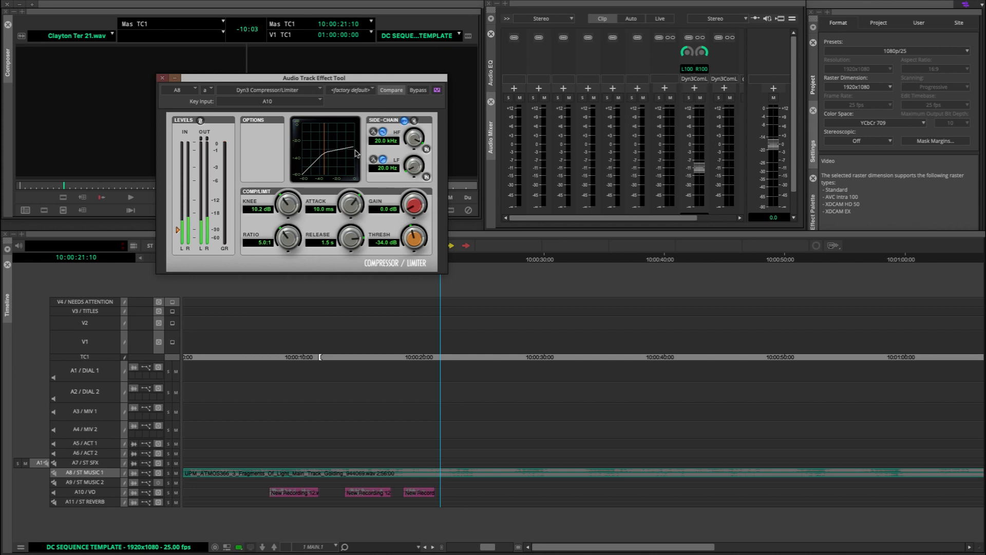
drag(228, 482, 188, 483)
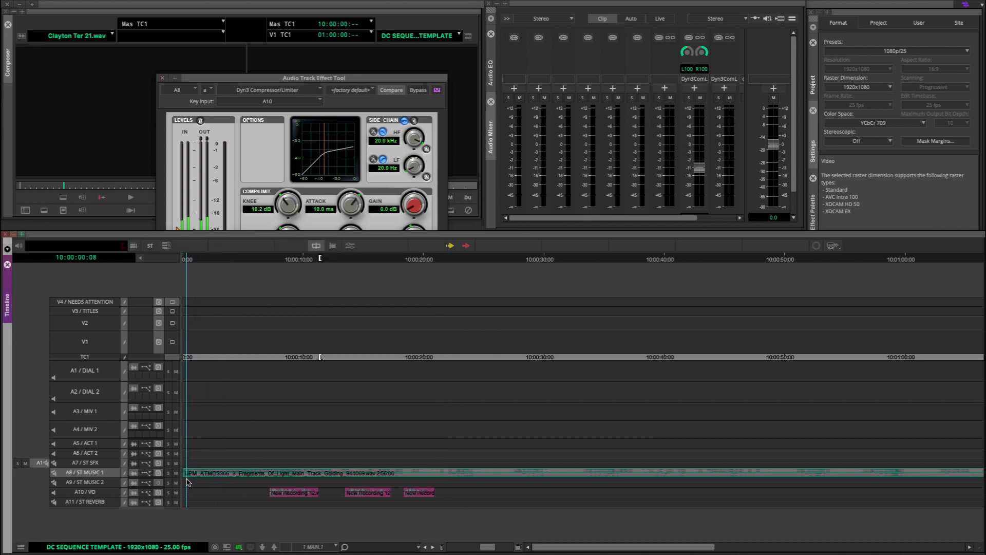
key(space)
drag(420, 76, 419, 33)
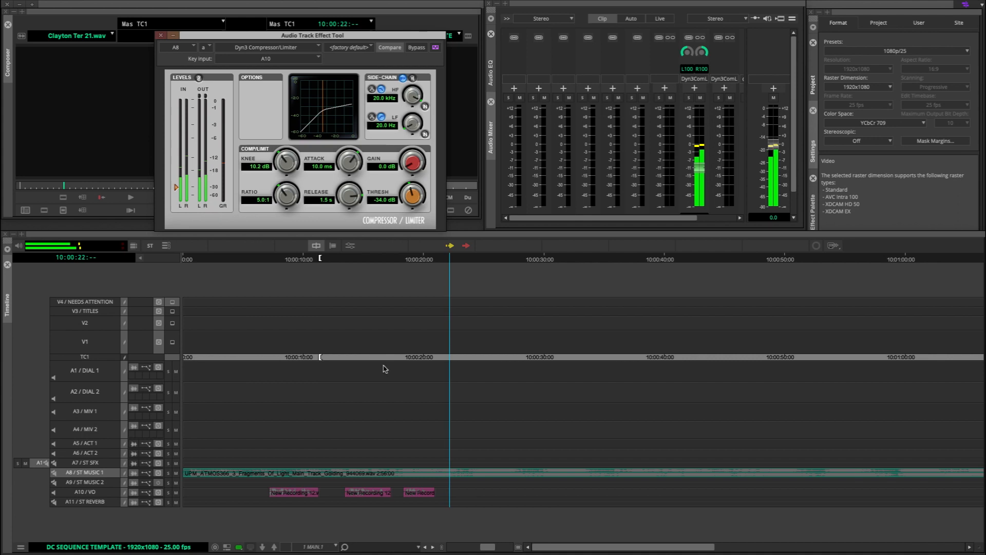
key(space)
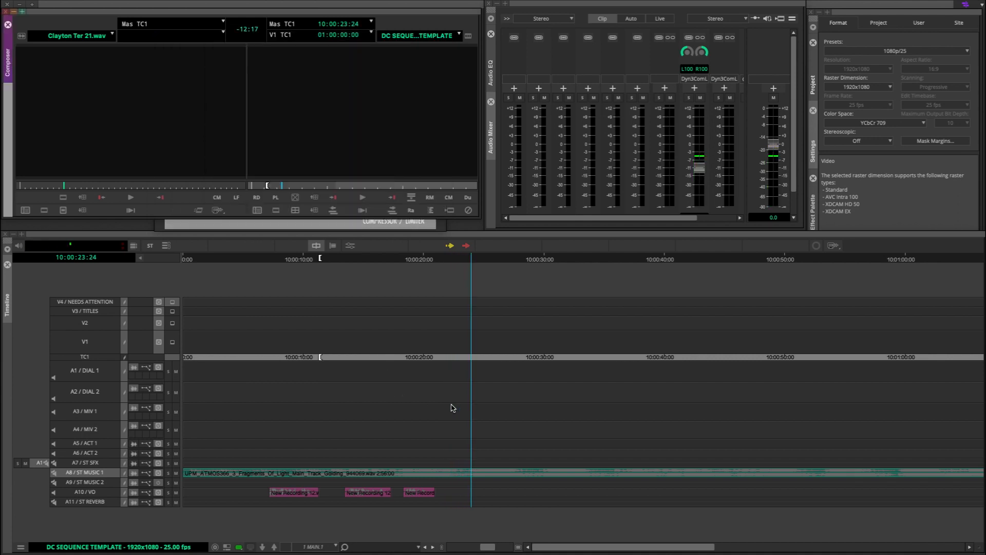
Play from about 10:00:05:00 through the voice-over clips with the full compressor display visible to watch its response.
click(398, 225)
click(339, 35)
drag(339, 35, 325, 34)
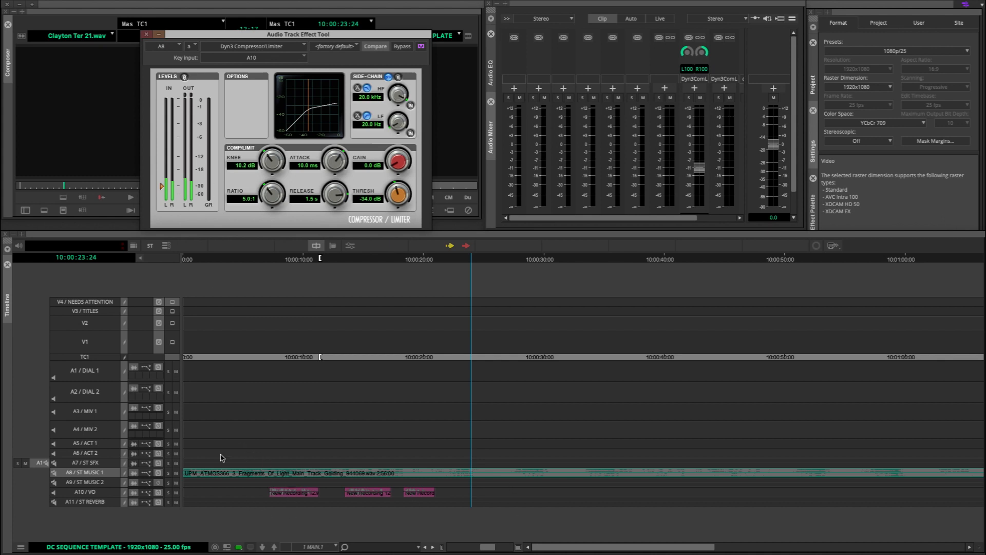
click(251, 459)
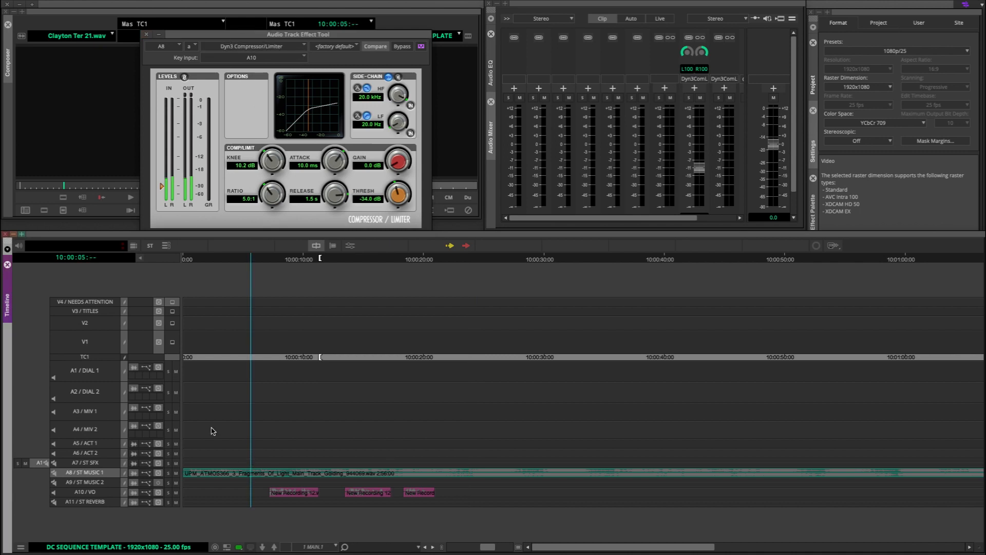
key(space)
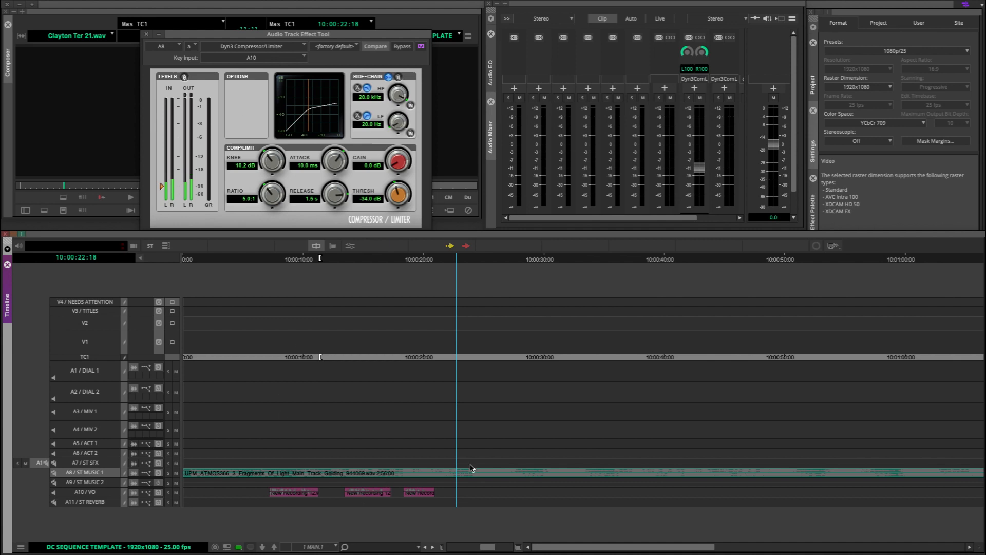
Shift the three A10 voice-over clips later, starting them at about 9, 15 and 27 seconds into the sequence.
drag(419, 492, 441, 490)
drag(363, 493, 378, 491)
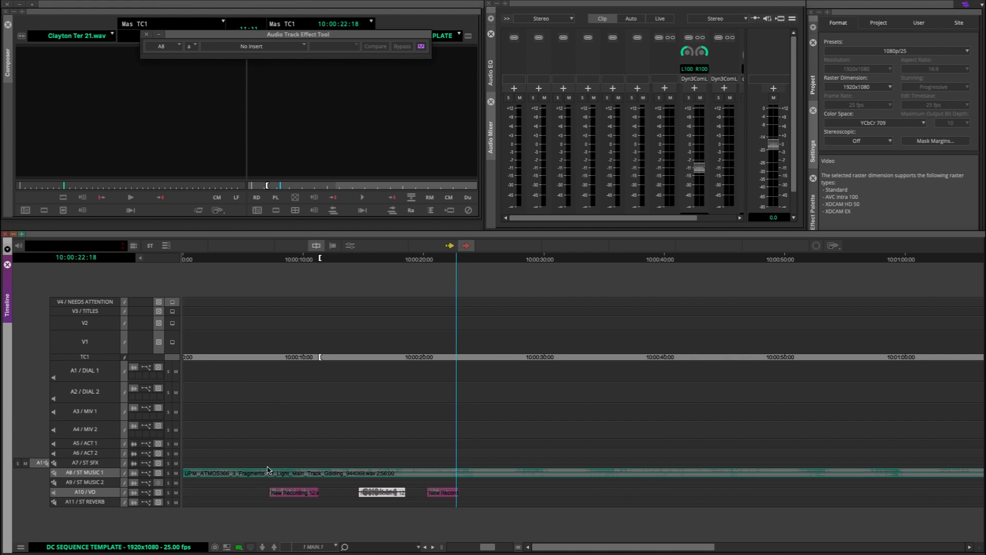
mouse_move(294, 491)
mouse_down()
mouse_move(266, 492)
mouse_move(312, 492)
mouse_up()
drag(447, 492, 522, 493)
key(shift+a)
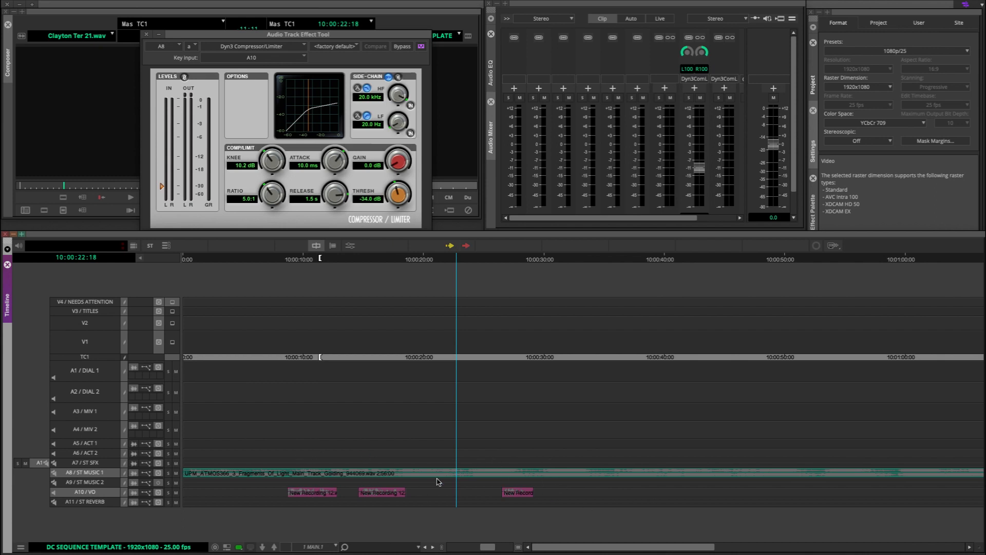
Play from just before the first and the third moved voice-over clips to check that the ducking follows them.
click(281, 491)
key(space)
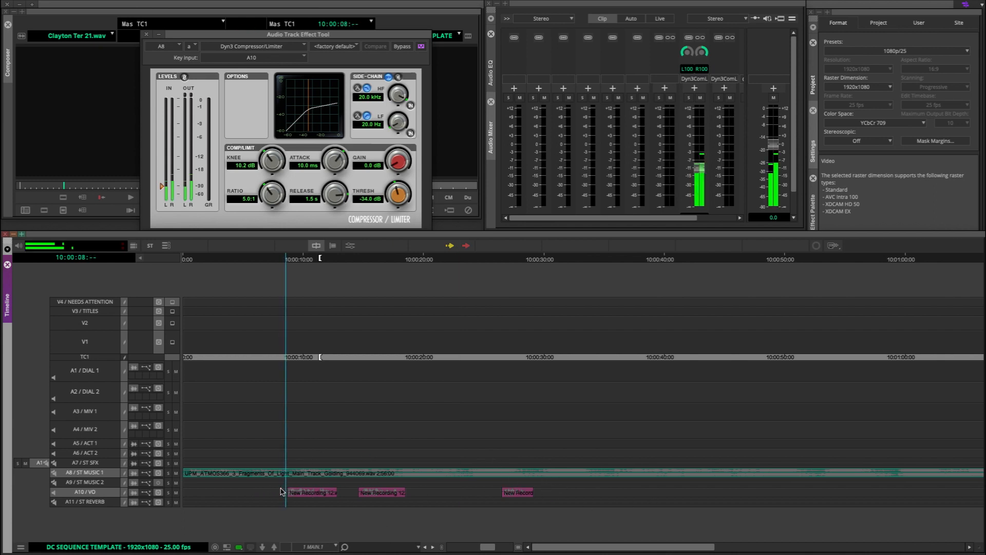
key(space)
click(491, 493)
key(space)
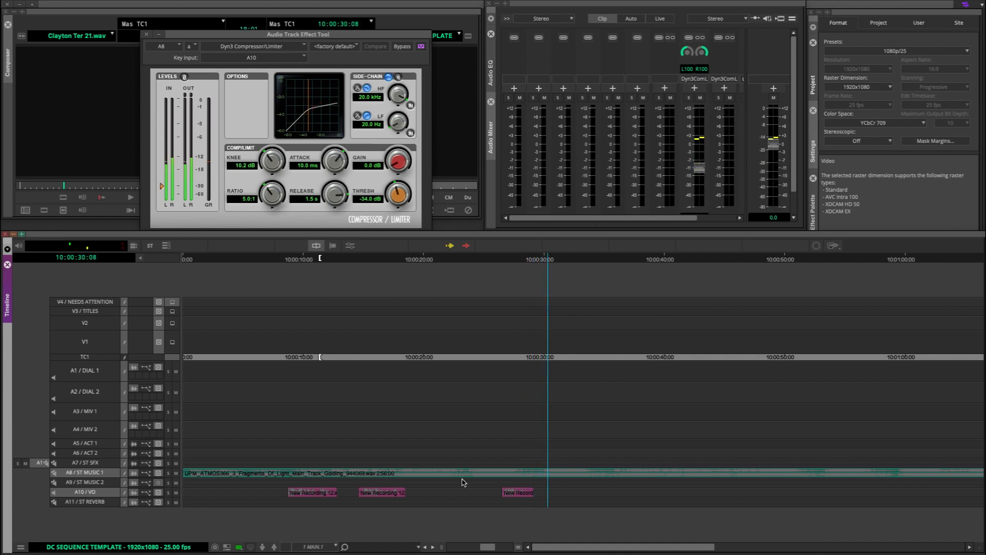
Move the third A10 voice-over clip earlier to start at about 10:00:20:00, and deselect it.
drag(531, 495, 448, 496)
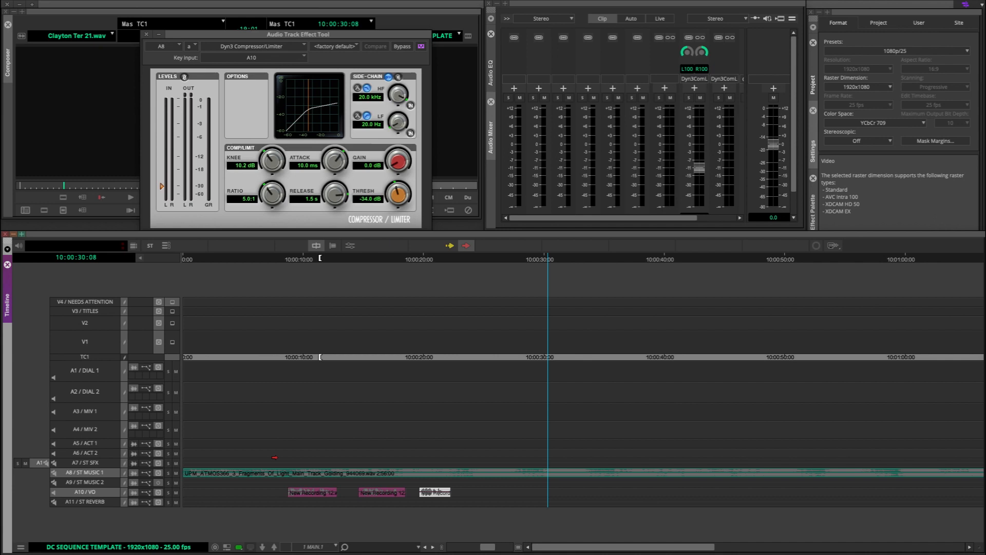
key(shift+a)
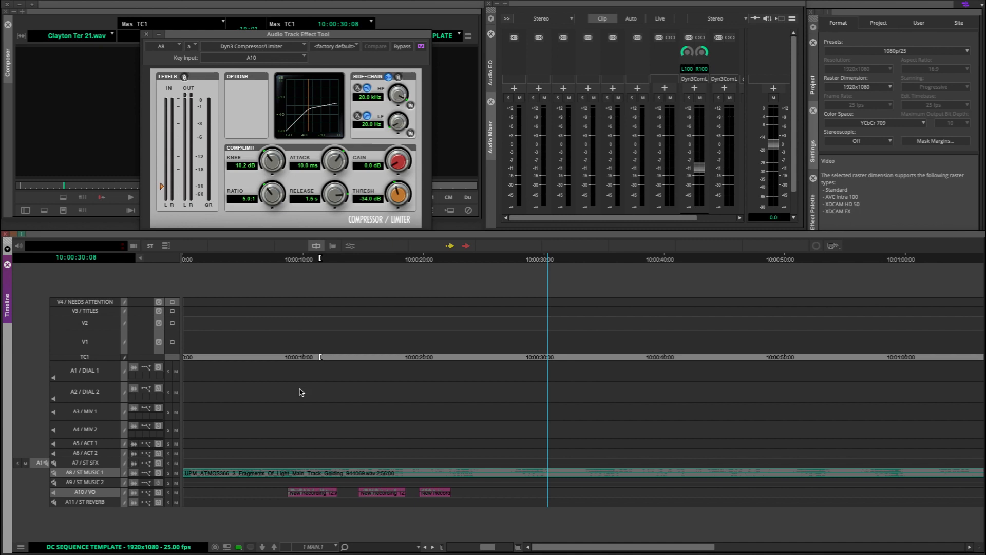
Review the tracks offered as the compressor's side-chain key input, keeping A10 selected.
click(290, 57)
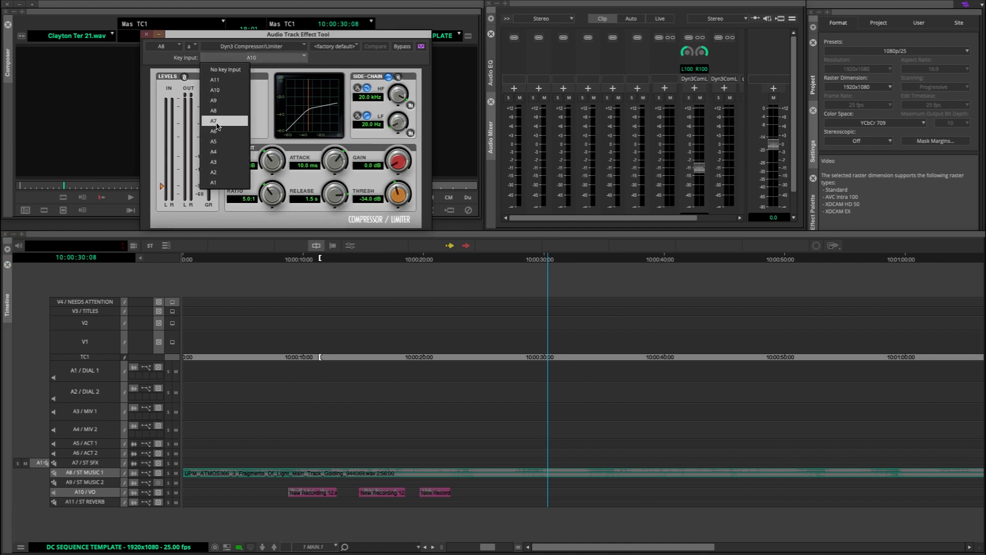
click(218, 35)
drag(233, 37, 280, 61)
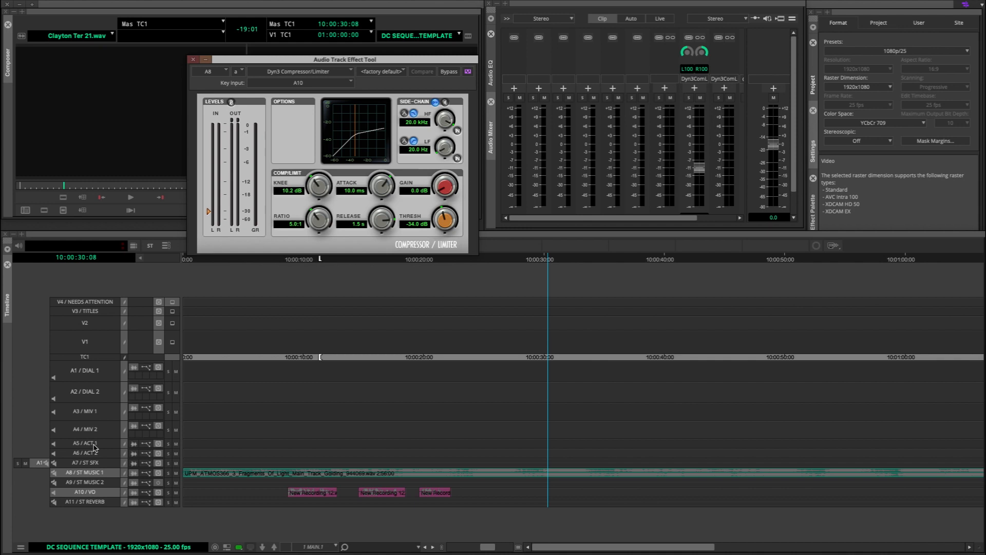
click(298, 85)
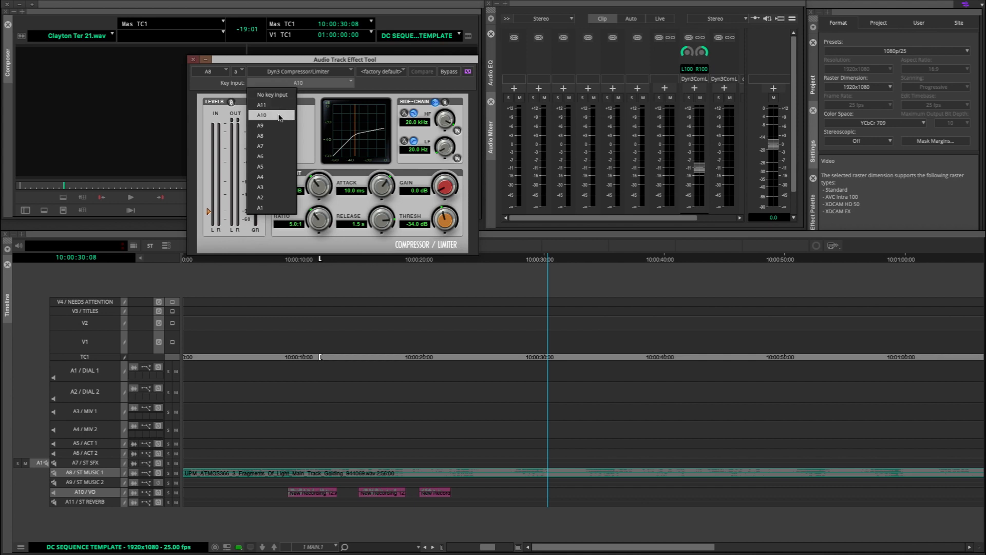
click(404, 81)
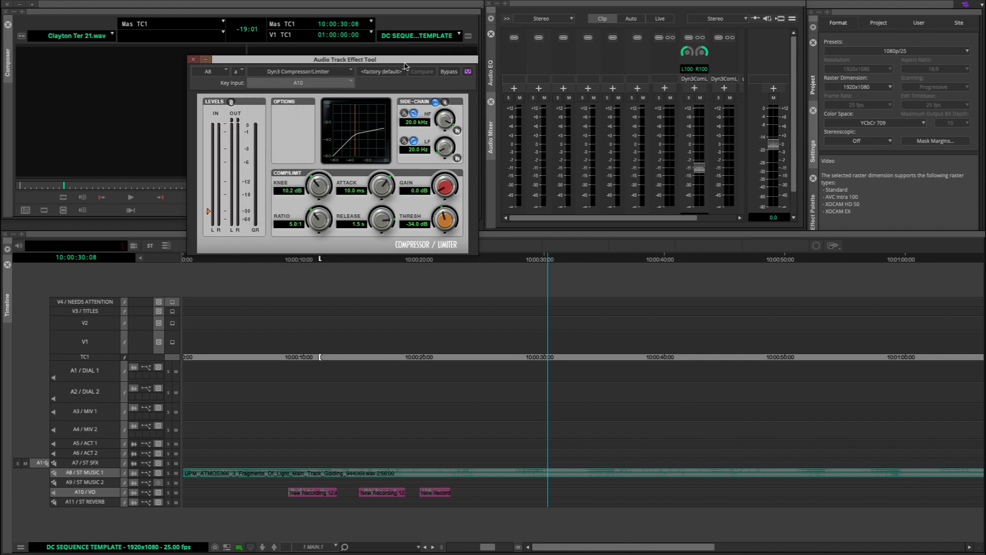
Show the Audio Mixer's track and group lists, hide them again, and bring the A8 compressor back into view.
drag(405, 60, 375, 57)
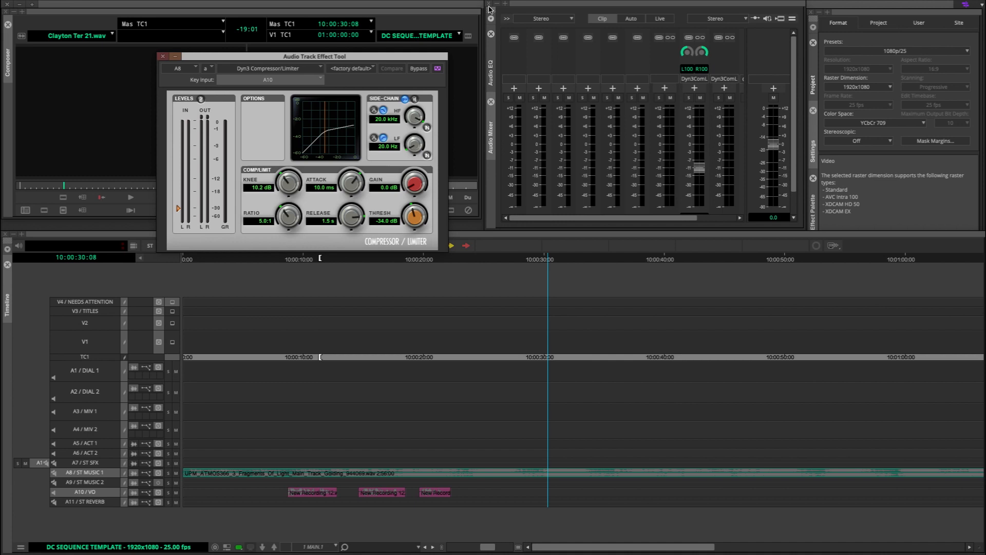
click(507, 18)
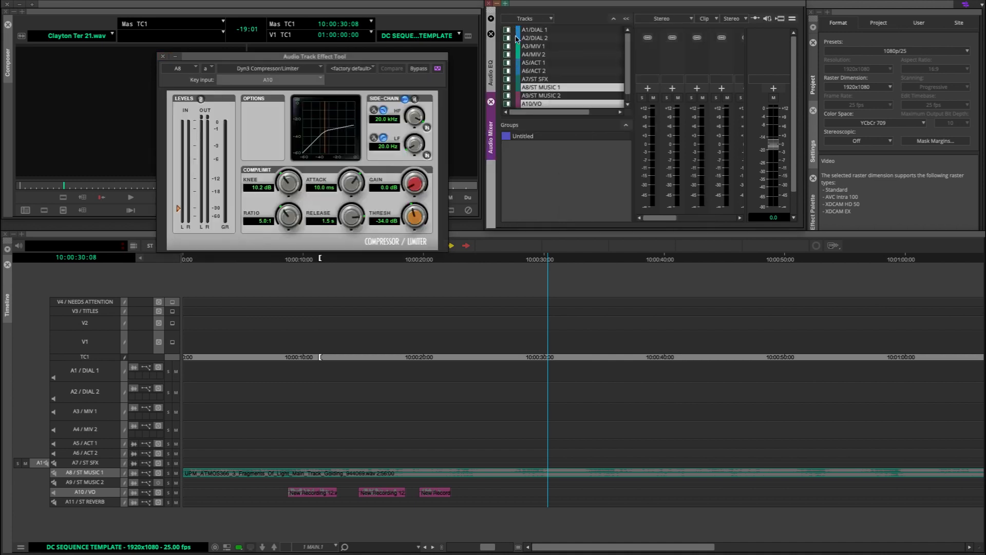
click(627, 20)
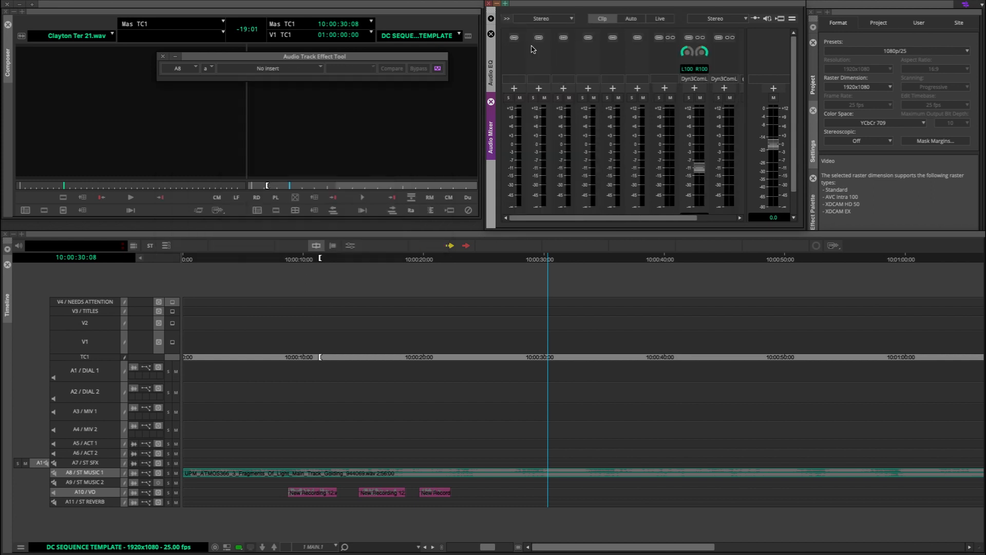
click(266, 163)
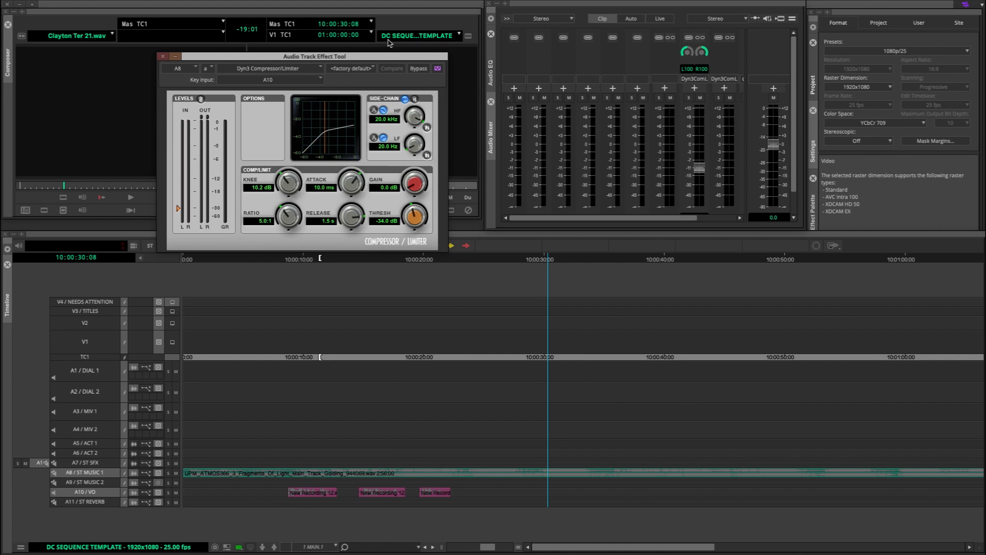
drag(402, 57, 298, 58)
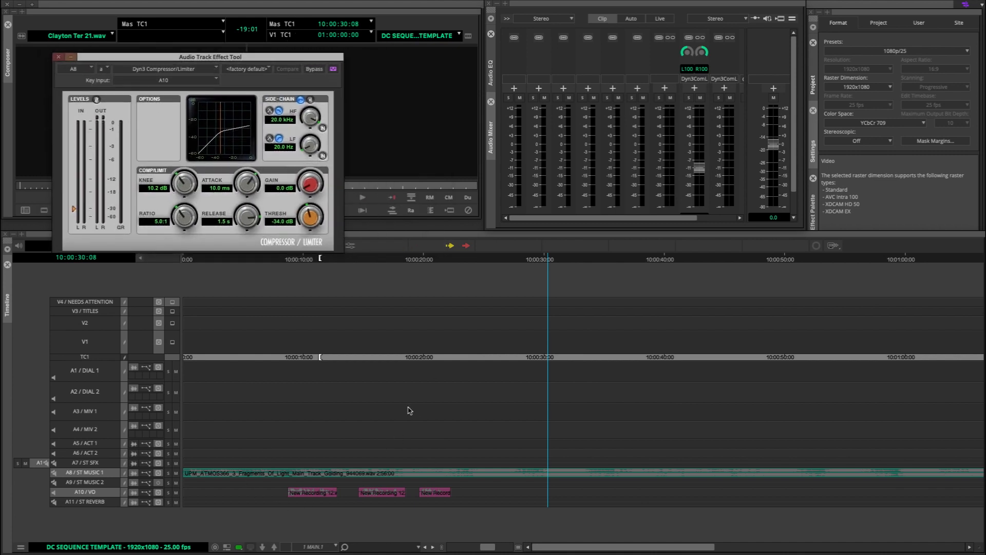